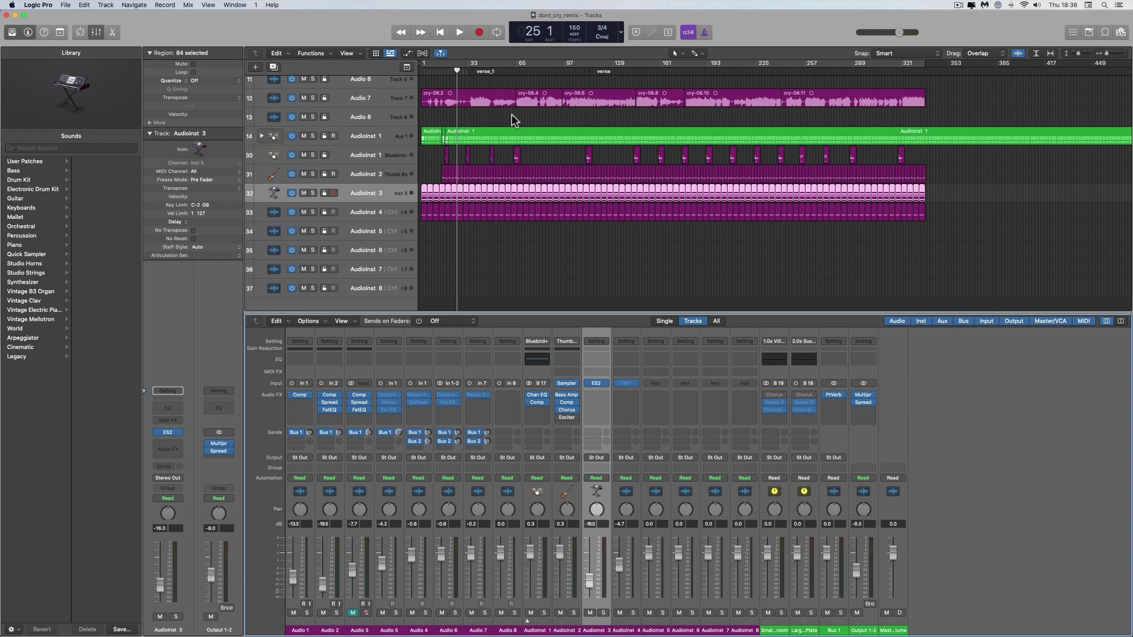
Open the ES2 synth on the AudioInst 3 channel strip and move its window into view.
left_click(596, 384)
left_click_drag(543, 131, 487, 112)
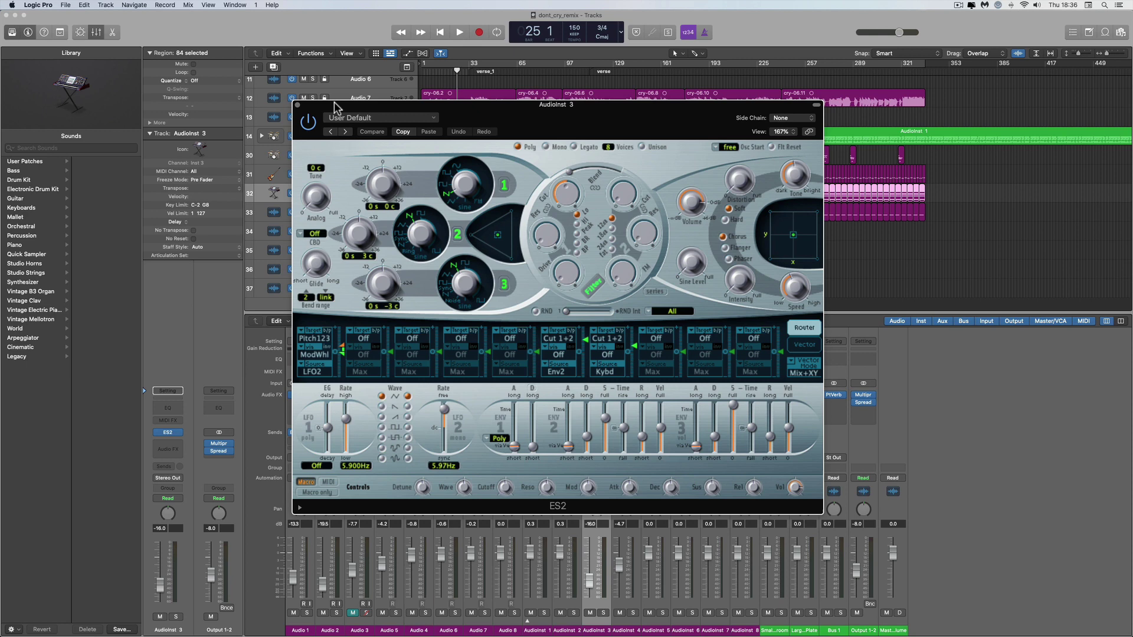
Set ES2 oscillator 2 to the Sync waveform, then choose Save A Copy As from the settings menu.
left_click_drag(359, 104, 380, 102)
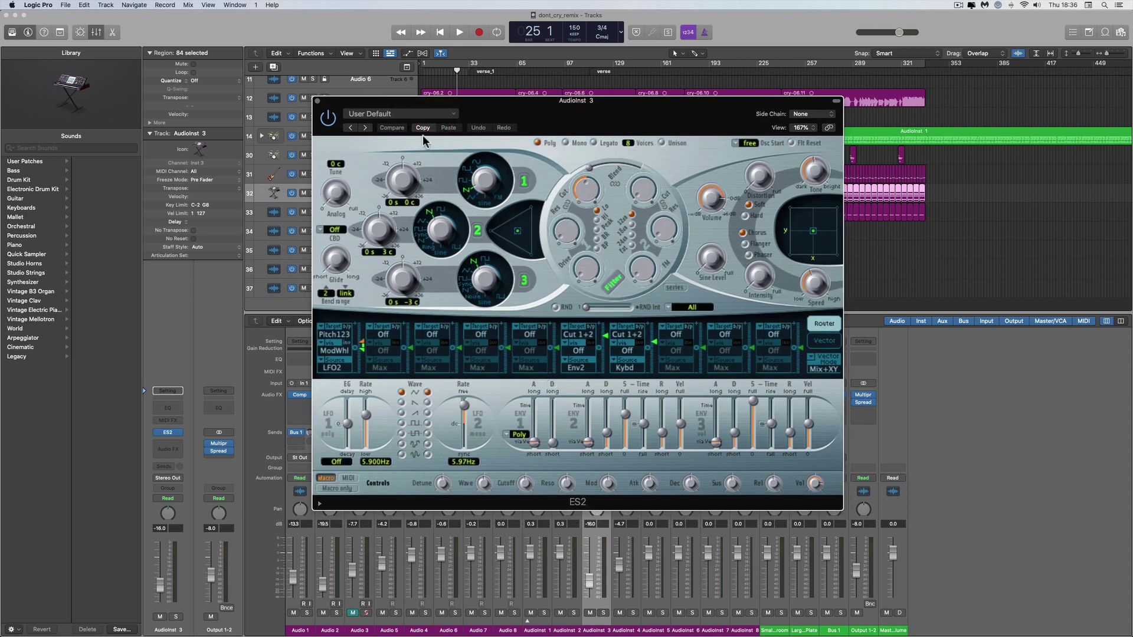
left_click(377, 114)
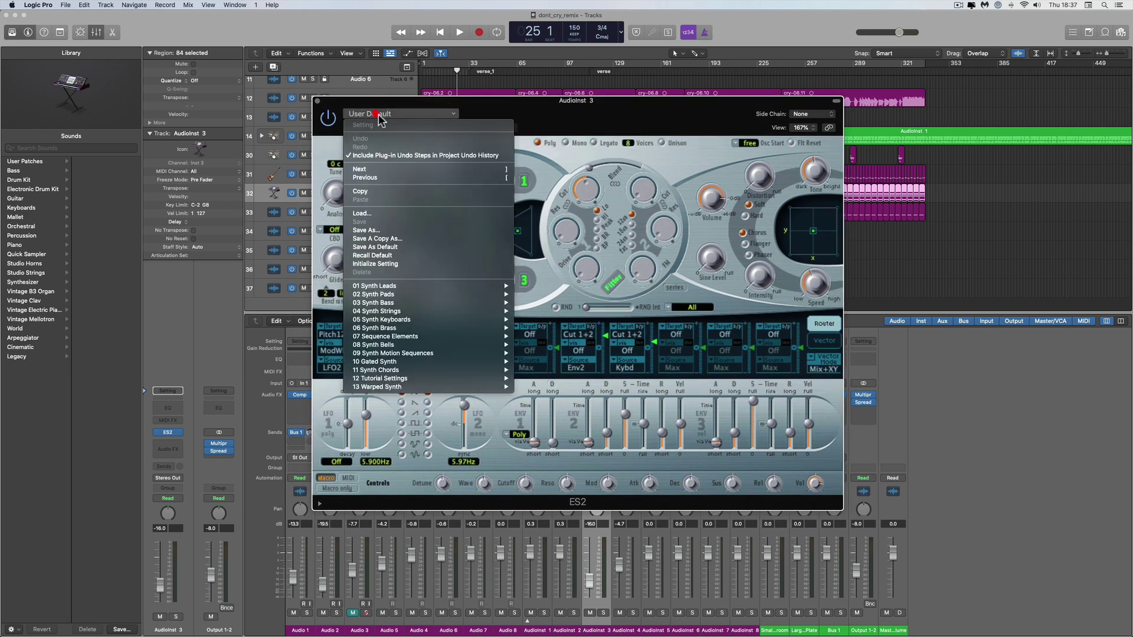
left_click(480, 116)
left_click(480, 160)
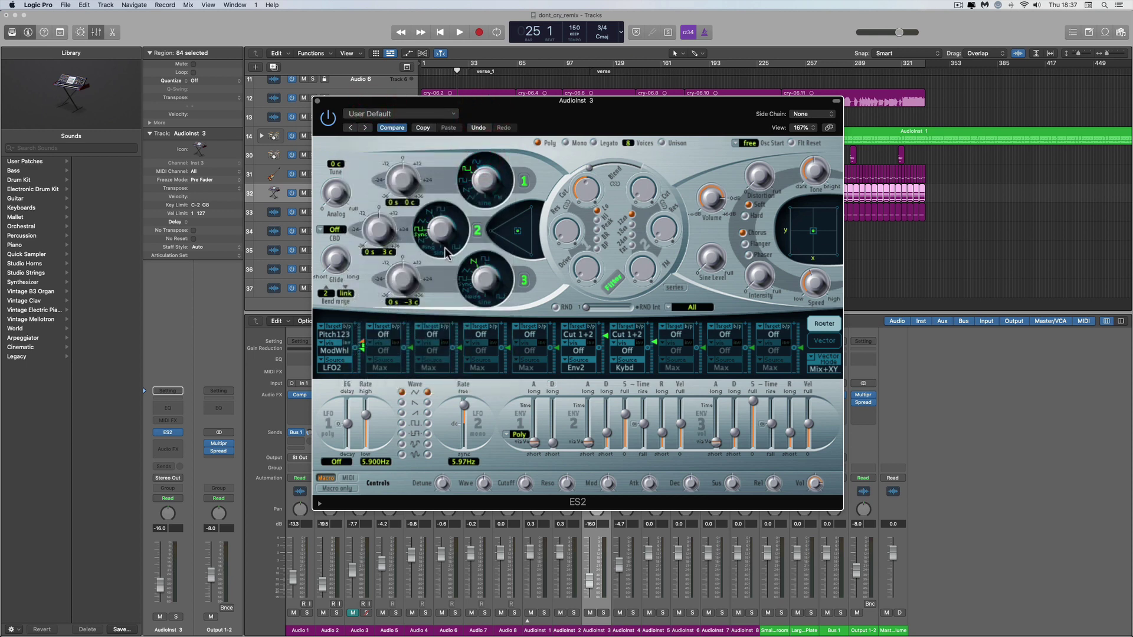
left_click(442, 245)
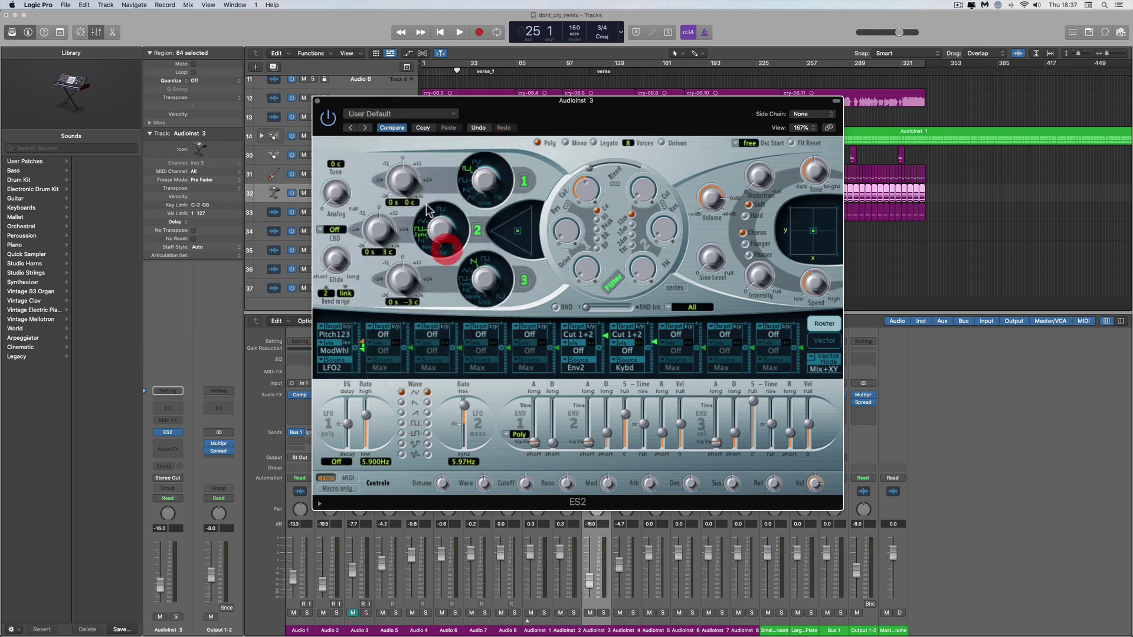
left_click(381, 116)
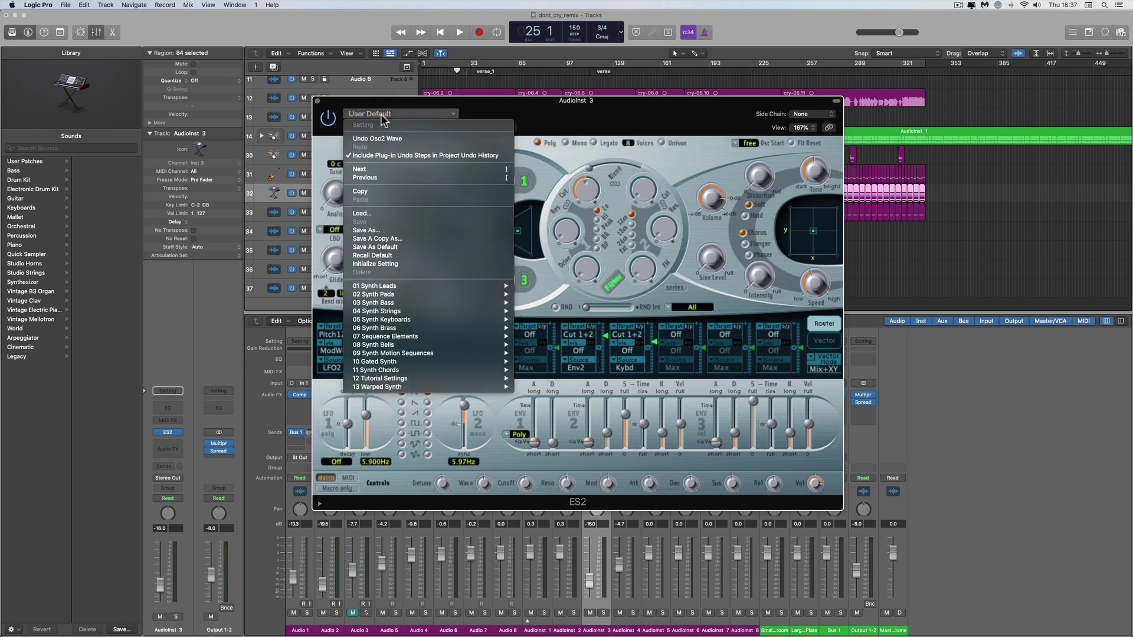
left_click(393, 239)
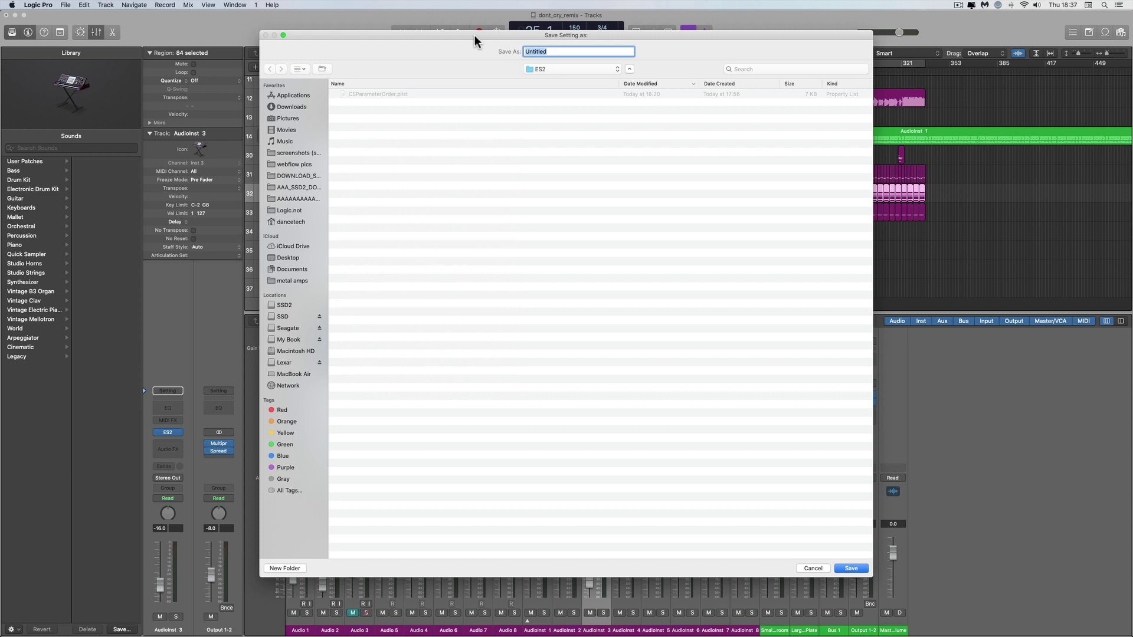
Save the ES2 setting as 'wibble' in the ES2 folder.
left_click_drag(474, 34, 444, 74)
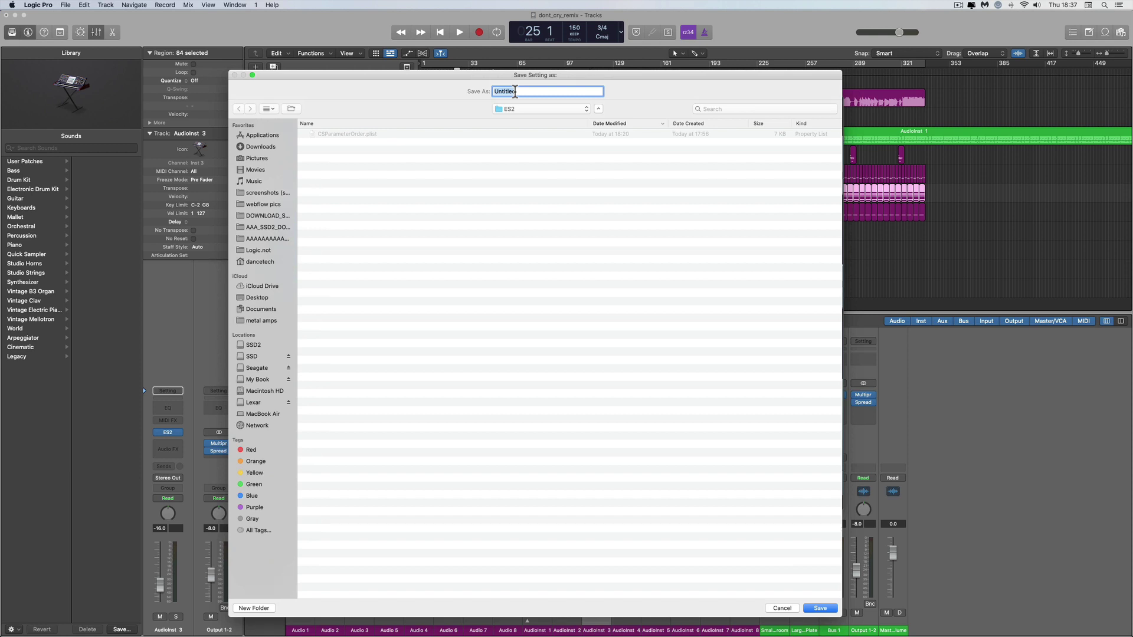
type("wibble")
left_click(820, 607)
Close the ES2 window and quit Logic Pro without saving the project.
left_click(317, 101)
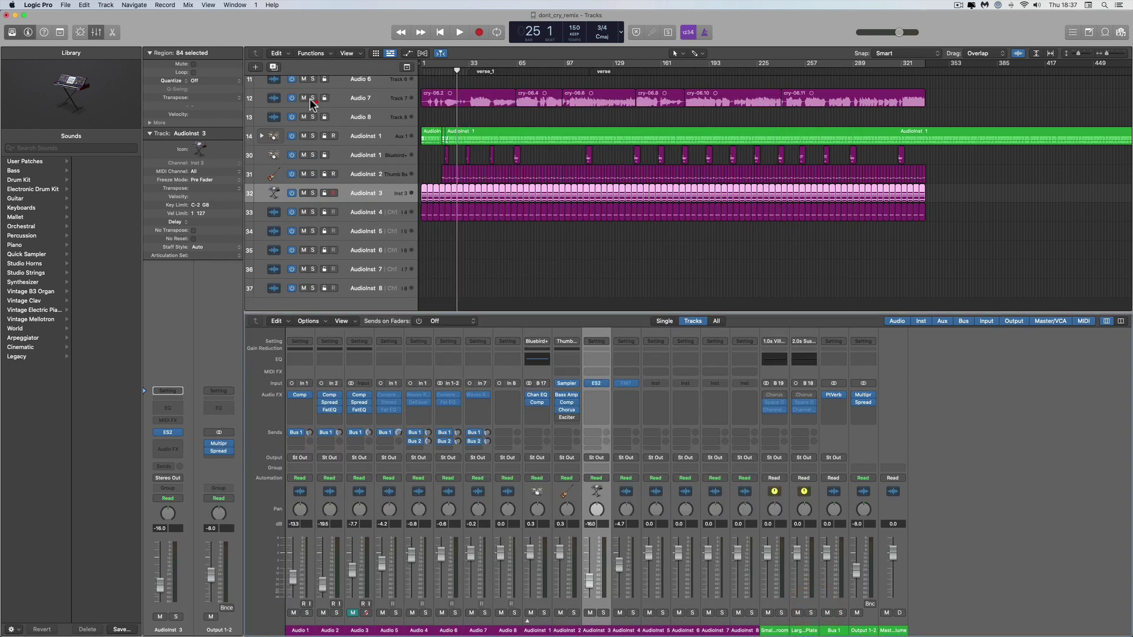
left_click(38, 5)
left_click(55, 144)
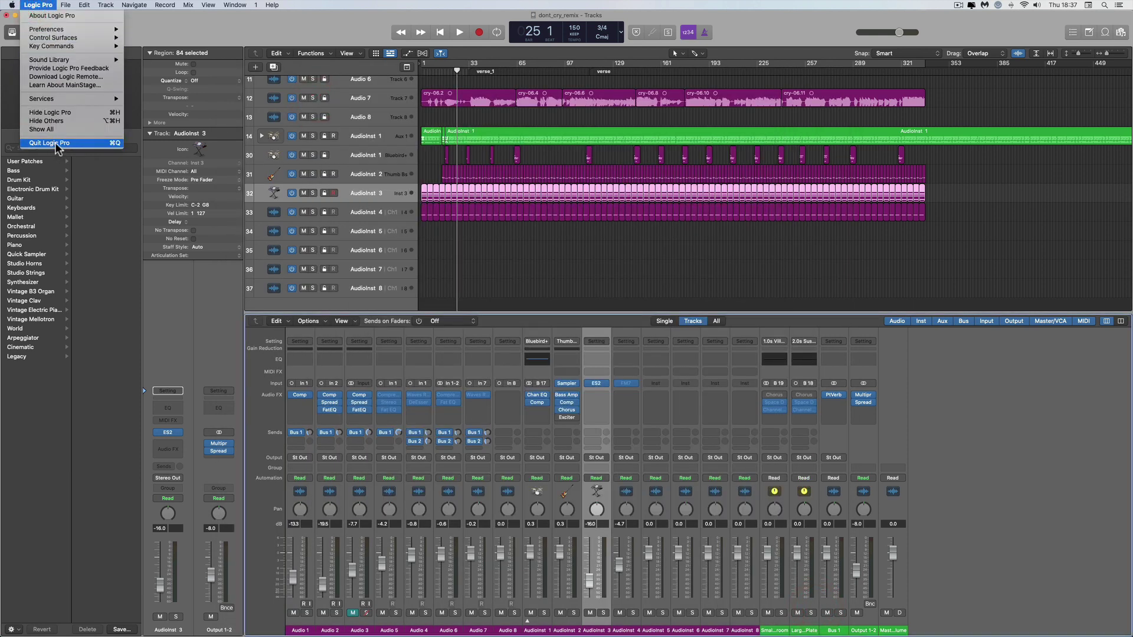
left_click(537, 204)
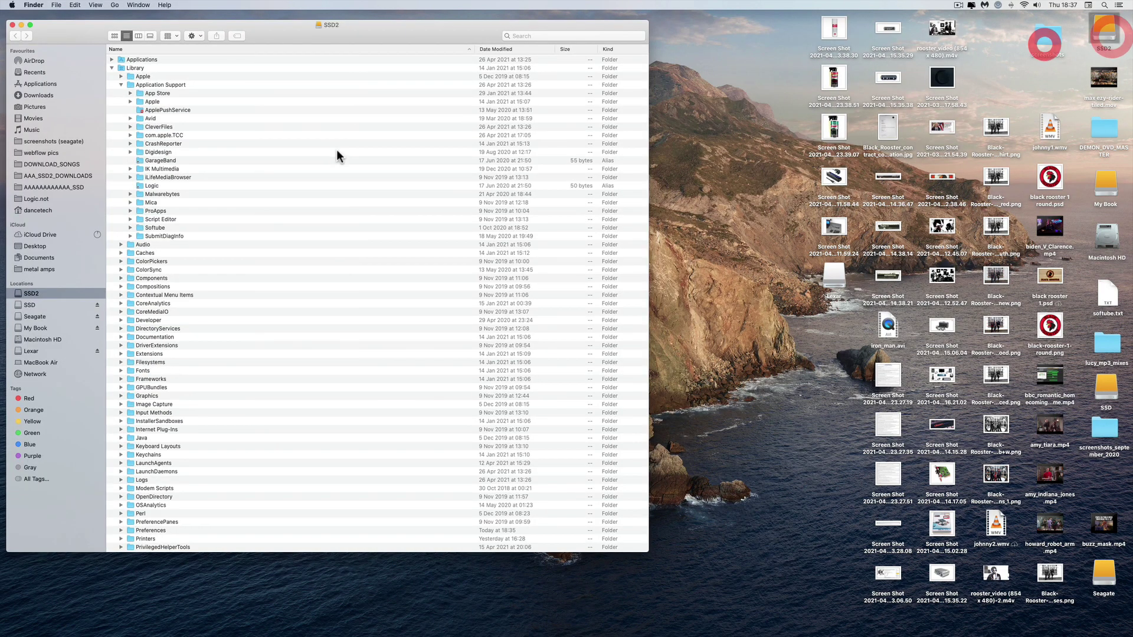
Search the SSD2 Finder window for 'wibble' and show the results.
left_click(352, 38)
left_click_drag(359, 39, 370, 34)
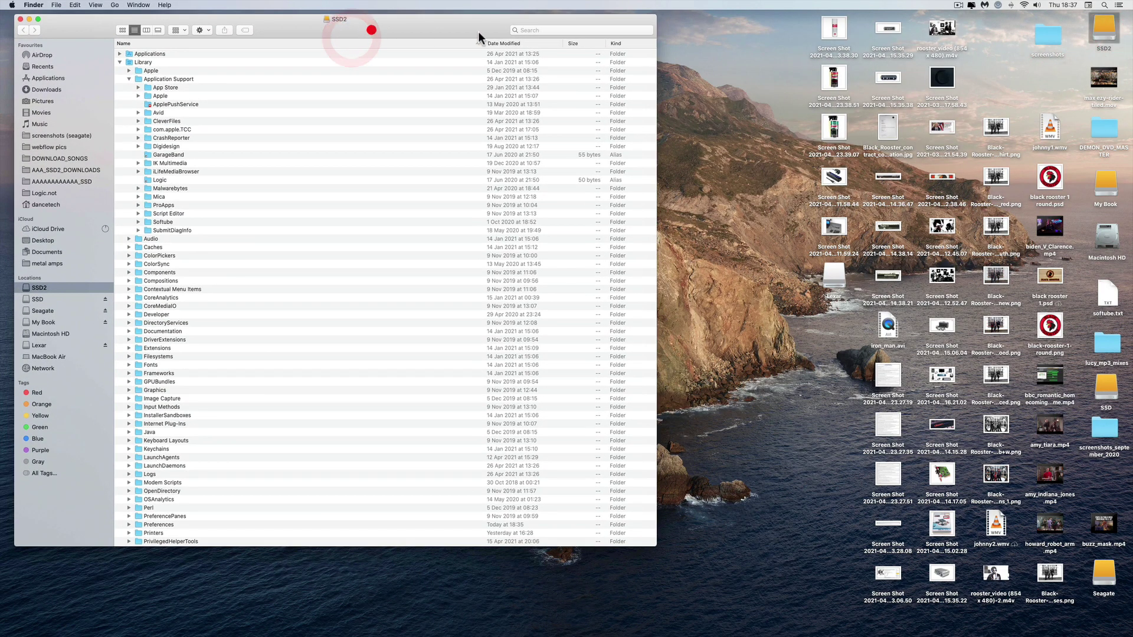
left_click(538, 30)
type("wibble")
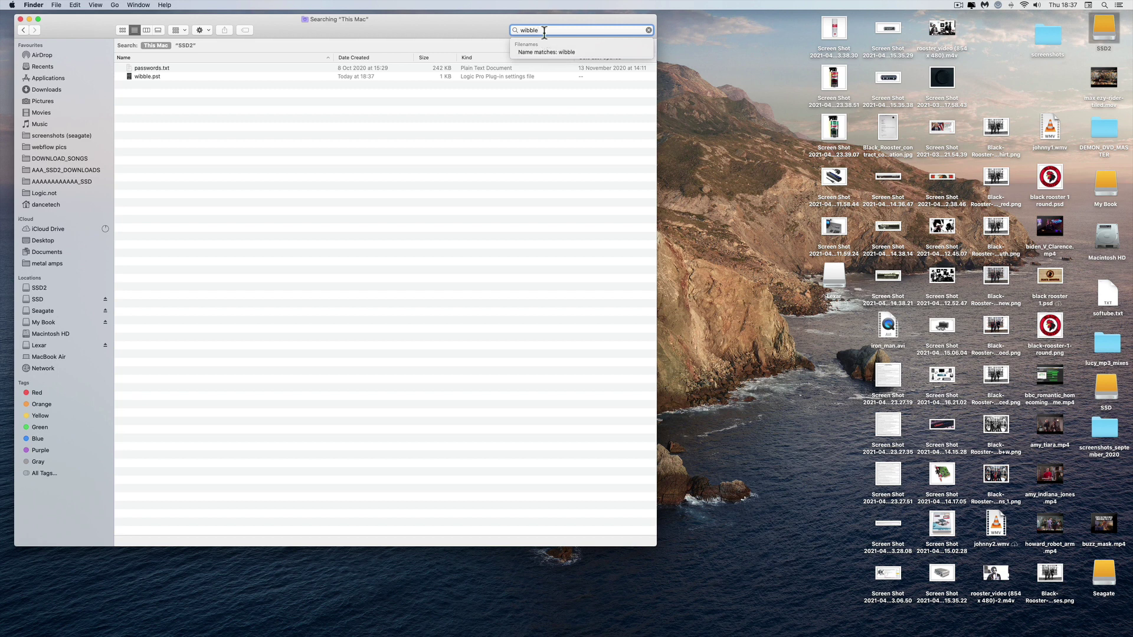
left_click(226, 87)
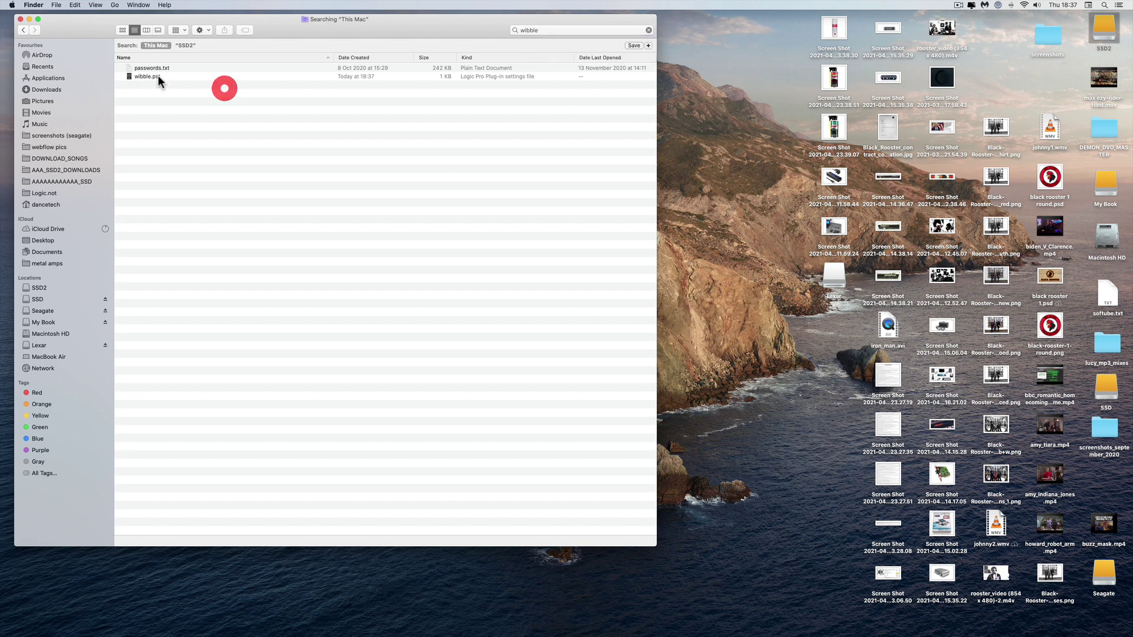
Reveal wibble.pst in its enclosing ES2 folder.
left_click(155, 76)
right_click(156, 76)
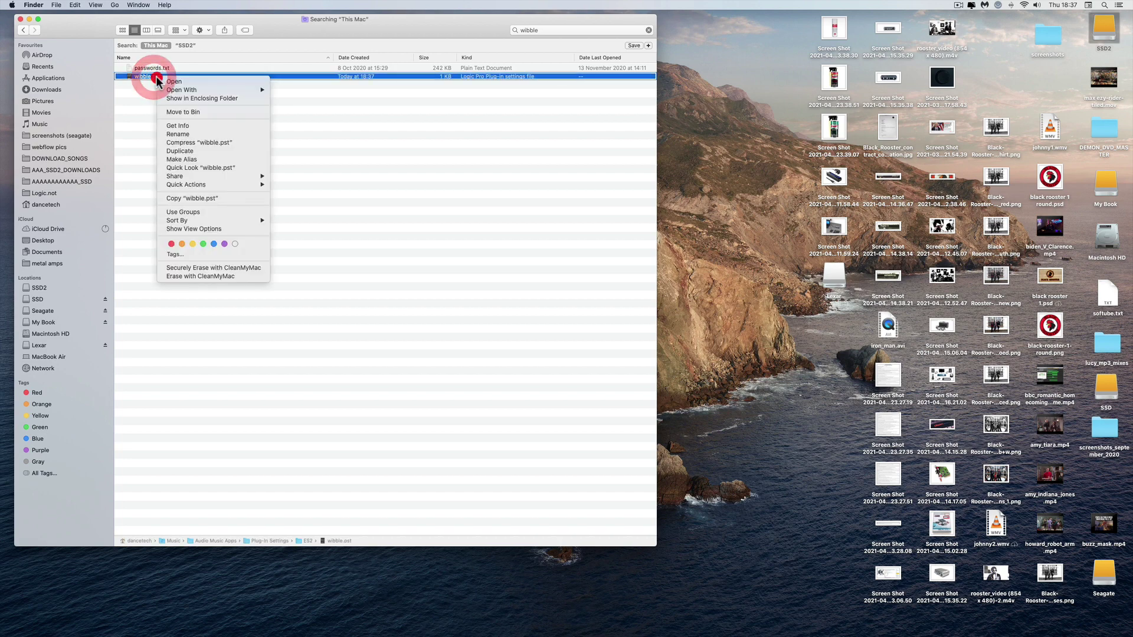
left_click(192, 96)
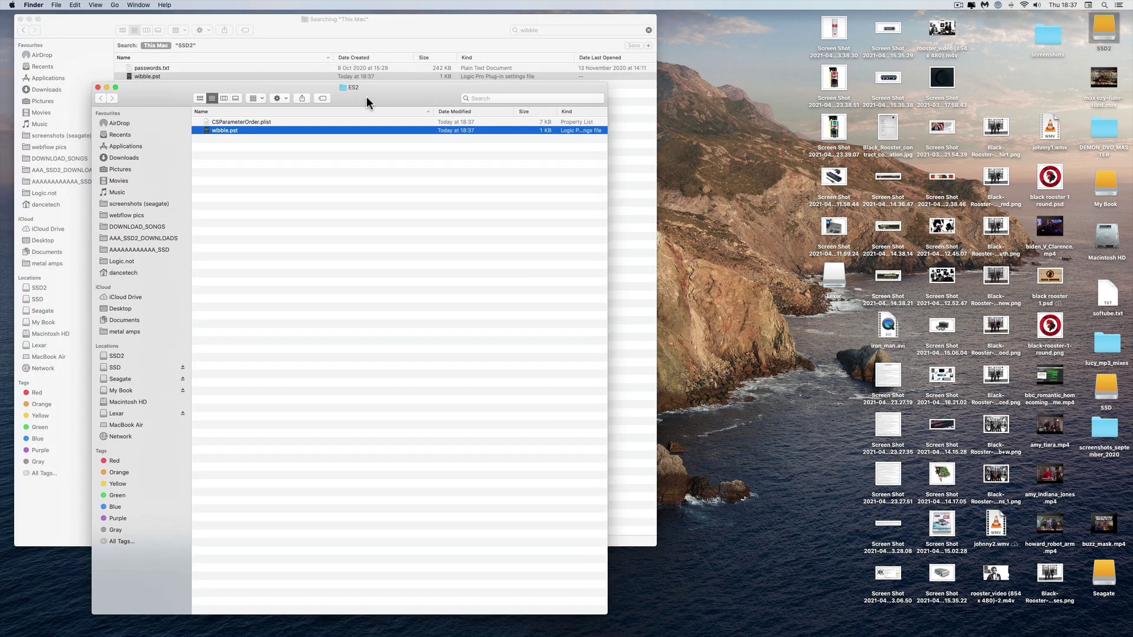
Check the ES2 folder's path, close the 'wibble' search window, and move the ES2 window up-left.
left_click(366, 100)
left_click(349, 87, "super")
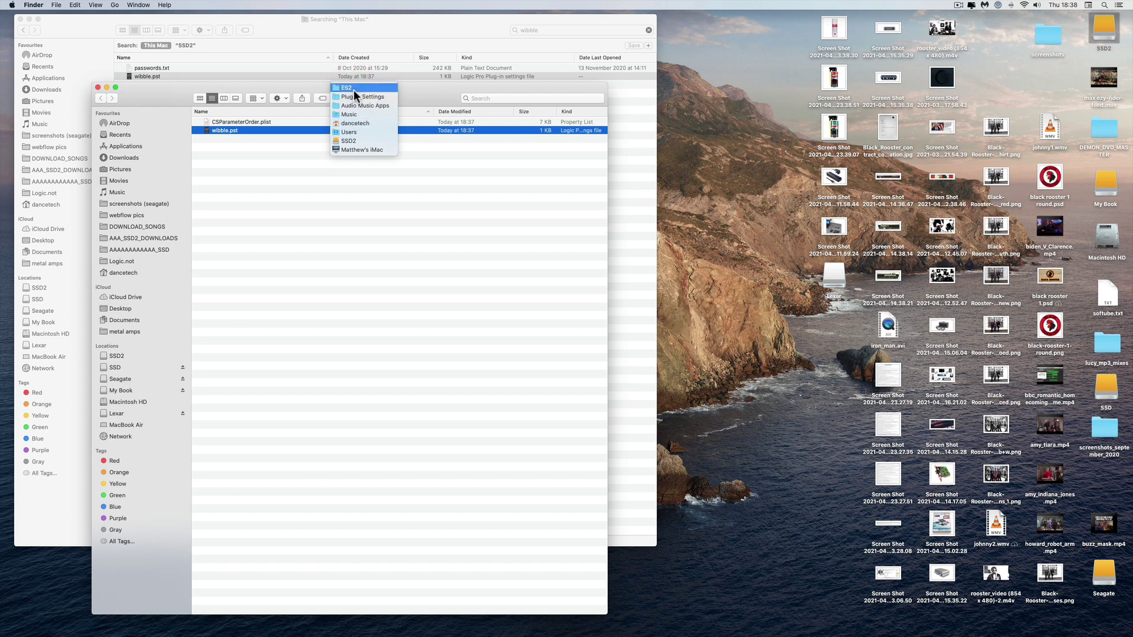
left_click(403, 88)
left_click_drag(264, 86, 243, 58)
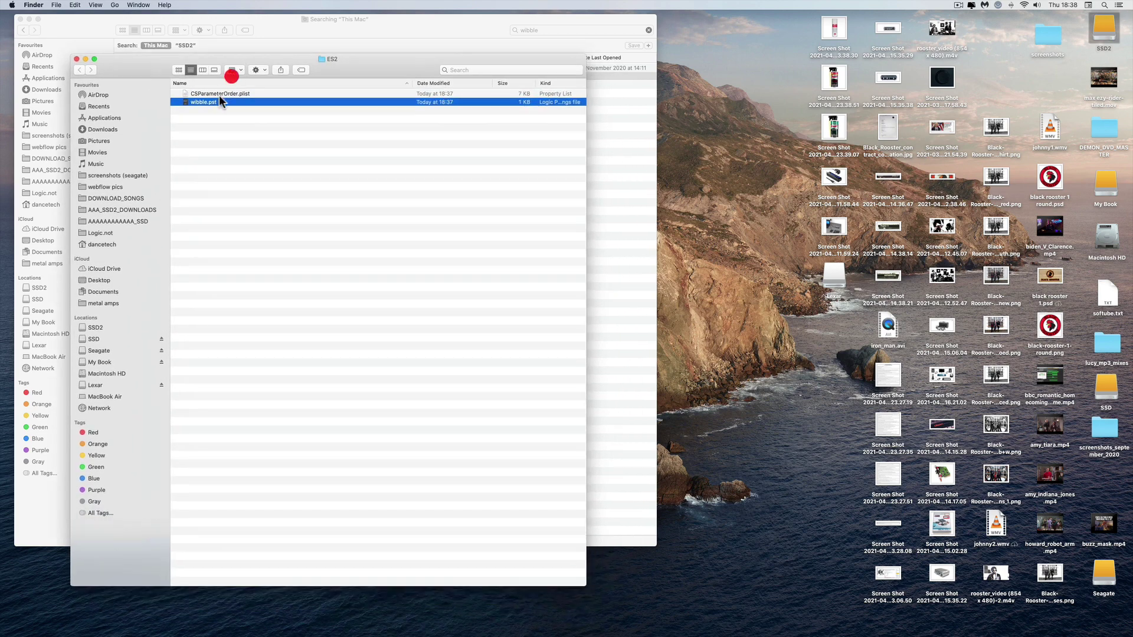
left_click(21, 19)
left_click_drag(382, 69, 345, 43)
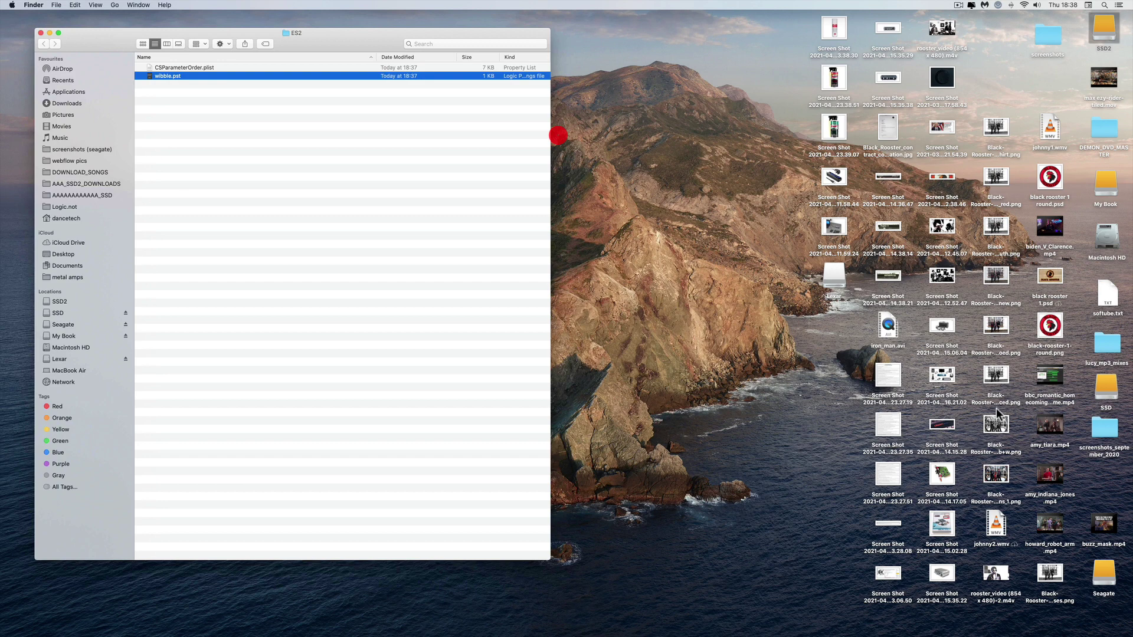
Open the old_logic_ES2_legacy_patches folder on the Seagate drive.
left_click(1103, 575)
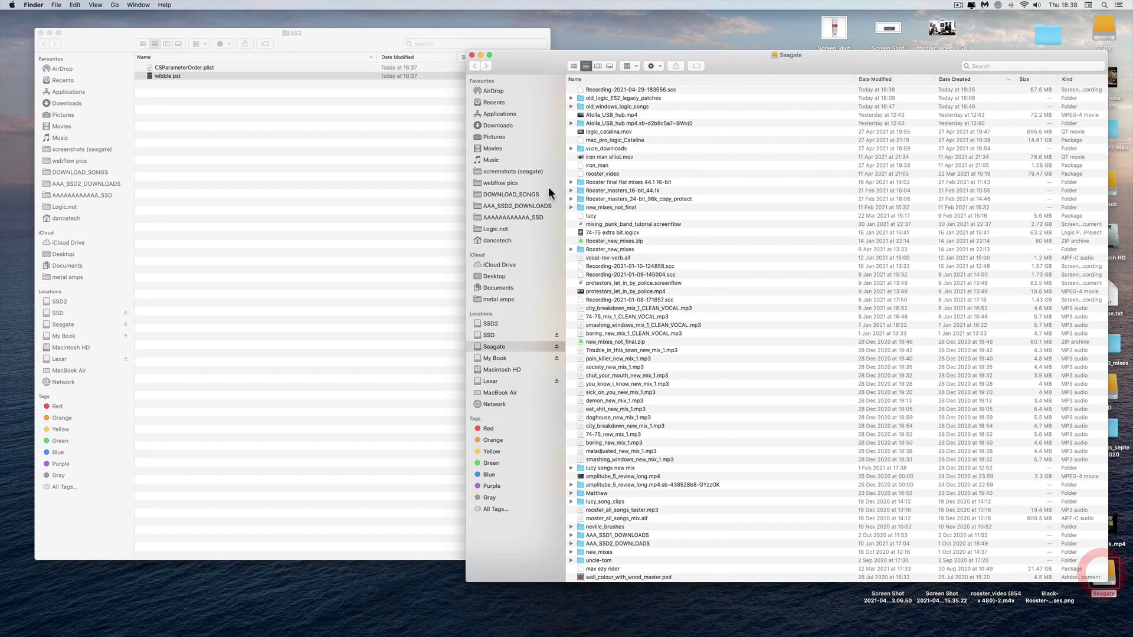
left_click_drag(538, 60, 565, 42)
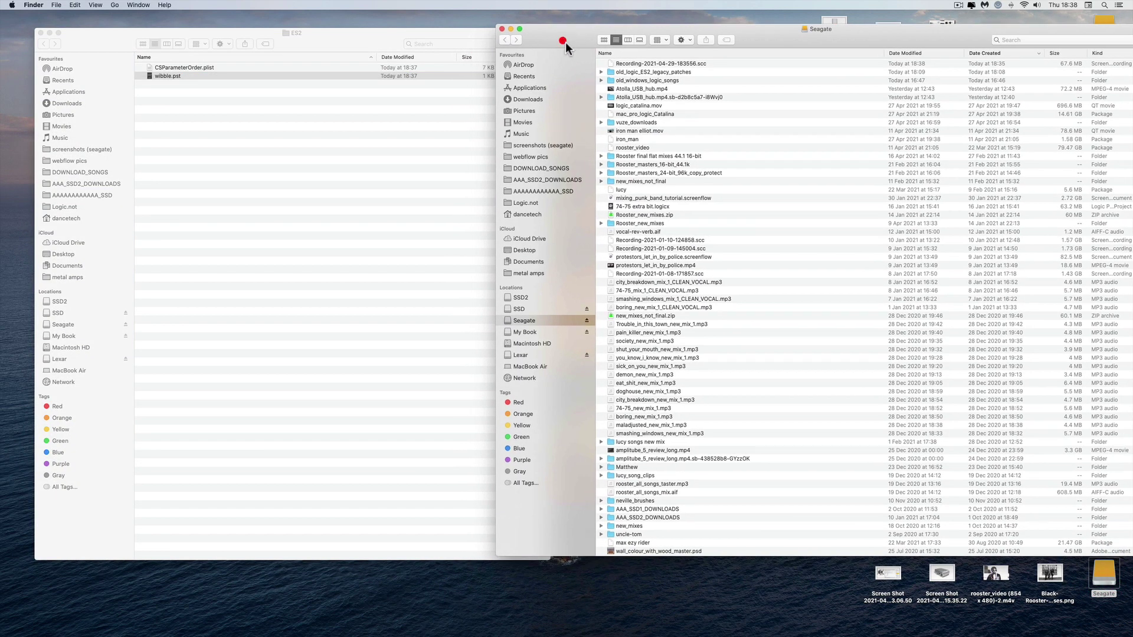
double_click(639, 72)
Copy the three legacy patch folders into ES2 and close the legacy patches window.
left_click(641, 89)
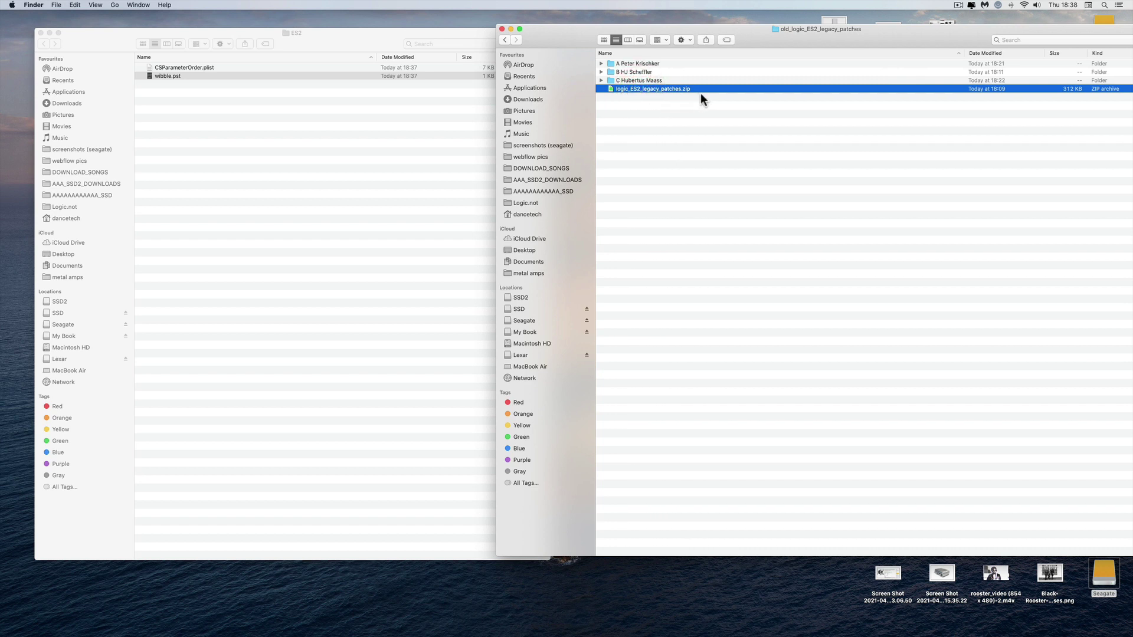
left_click(642, 63)
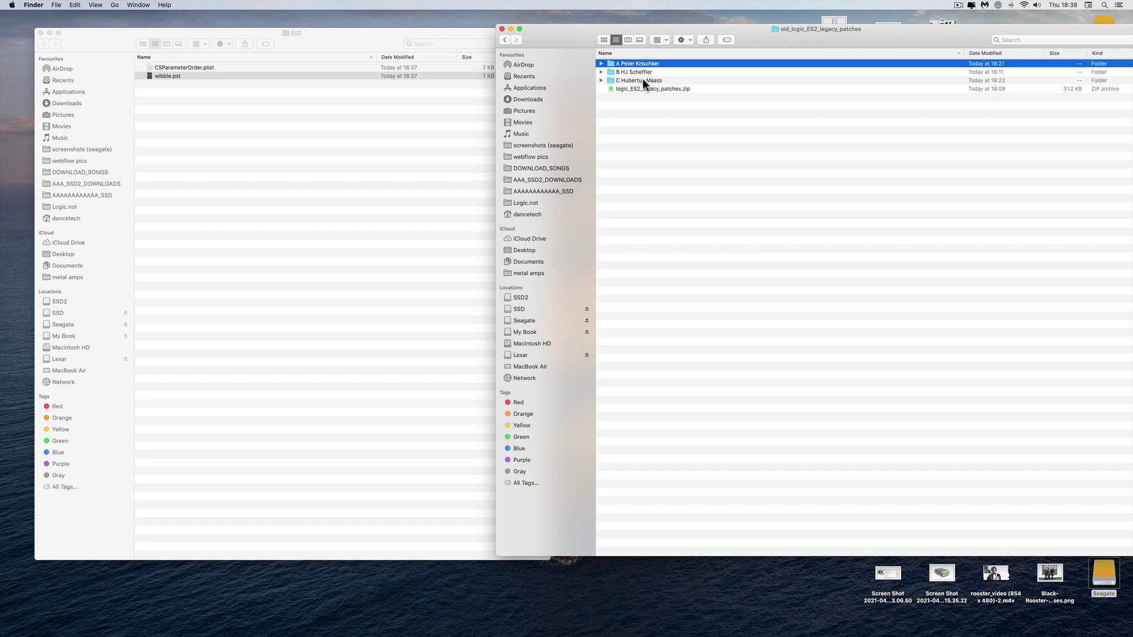
left_click(643, 79, "shift")
left_click_drag(655, 70, 307, 160)
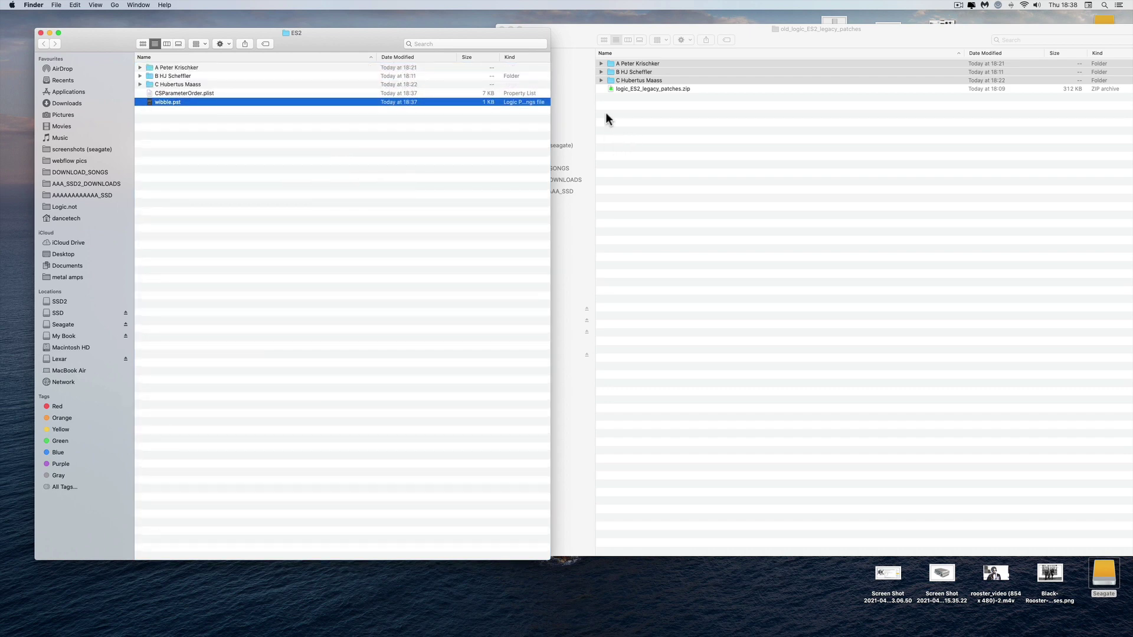
left_click(577, 41)
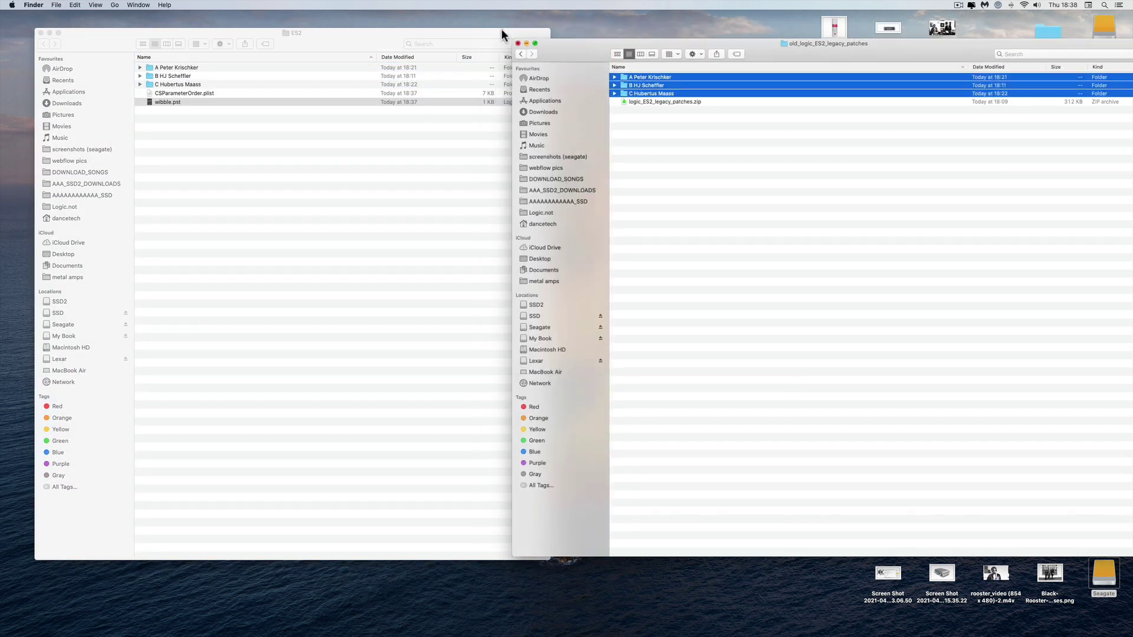
key("super+w")
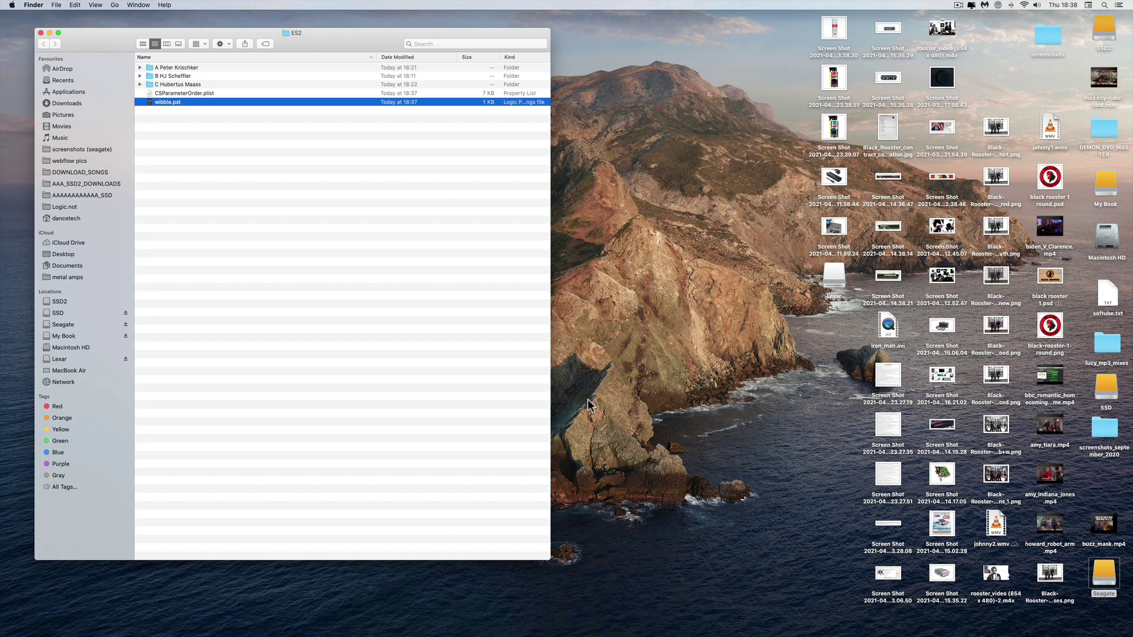
Reopen dont_cry_remix.logicx from Open Recent and enlarge the tracks area above the mixer.
key("super+Tab")
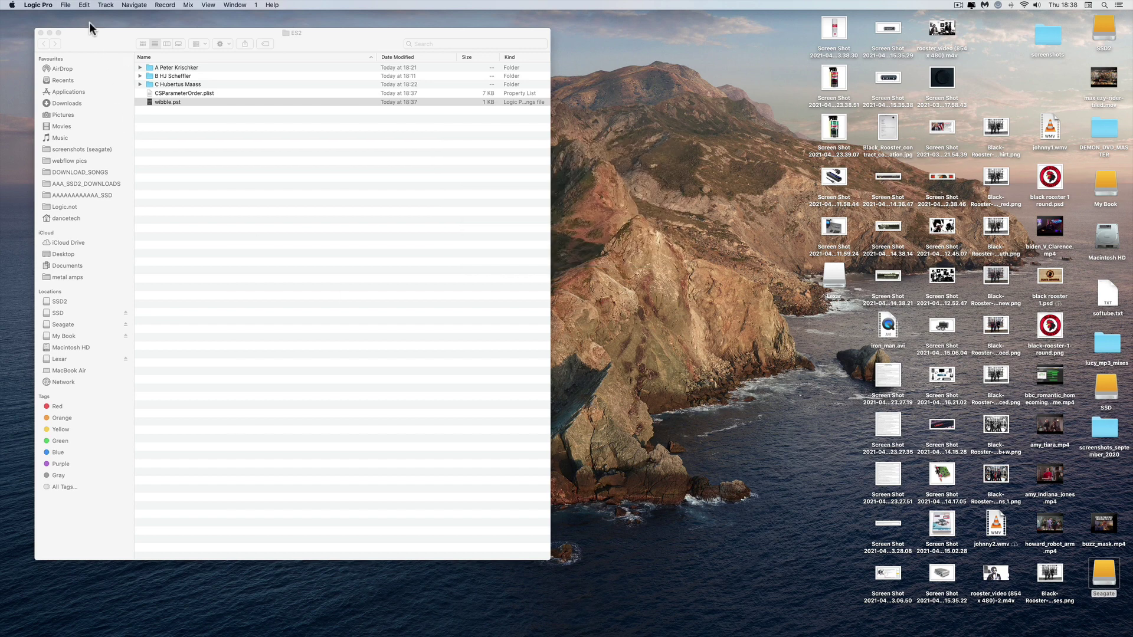
left_click(66, 6)
mouse_move(91, 40)
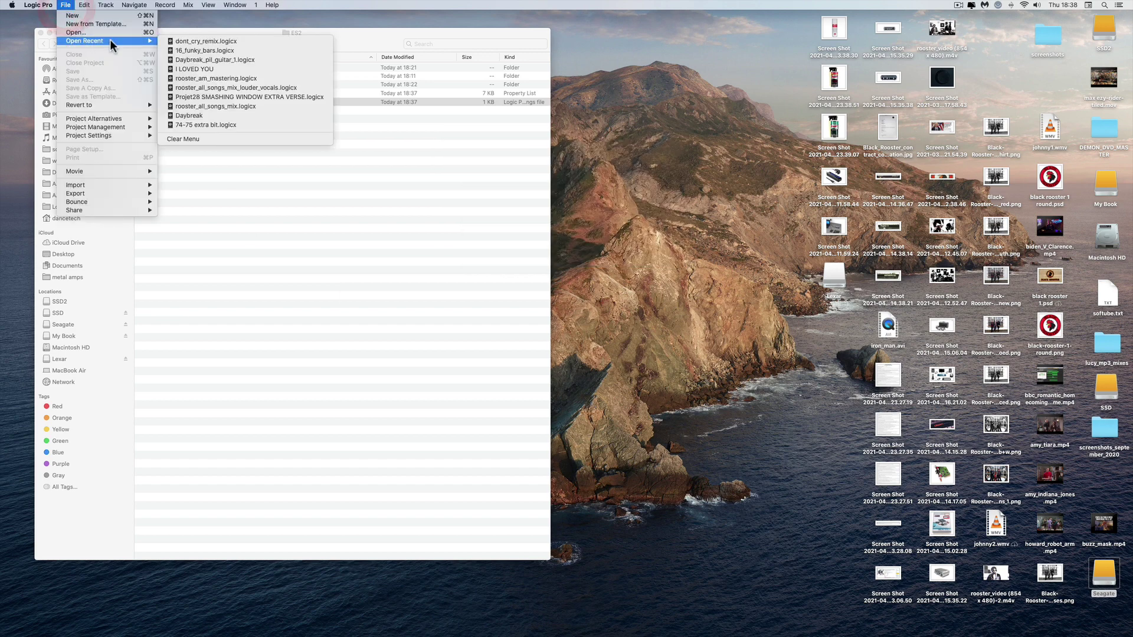
left_click(207, 43)
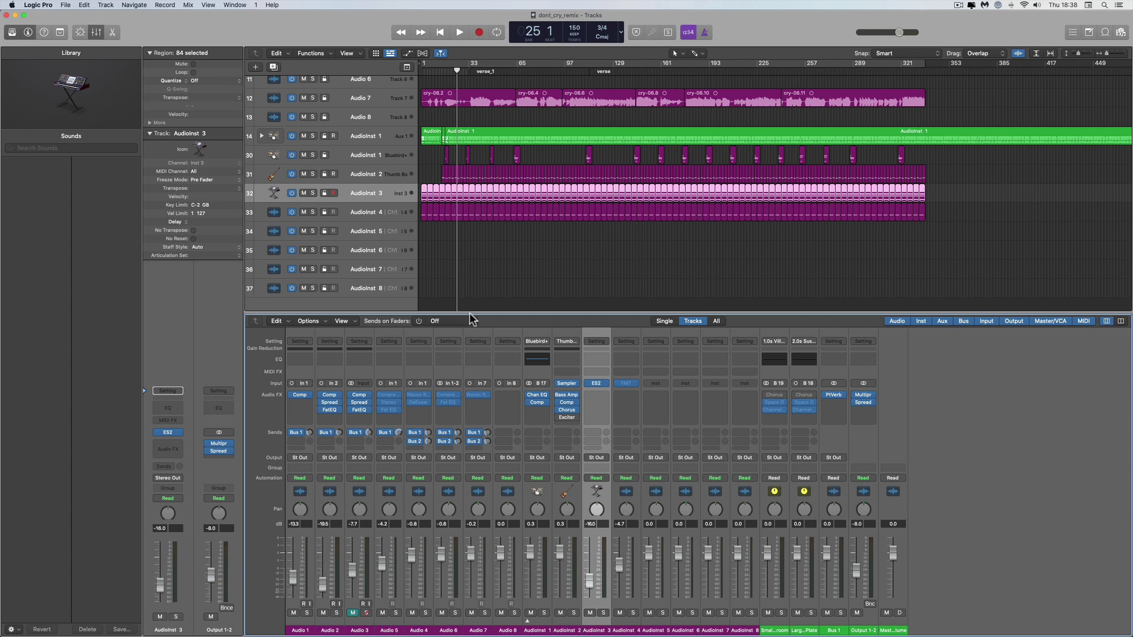
left_click_drag(472, 314, 483, 338)
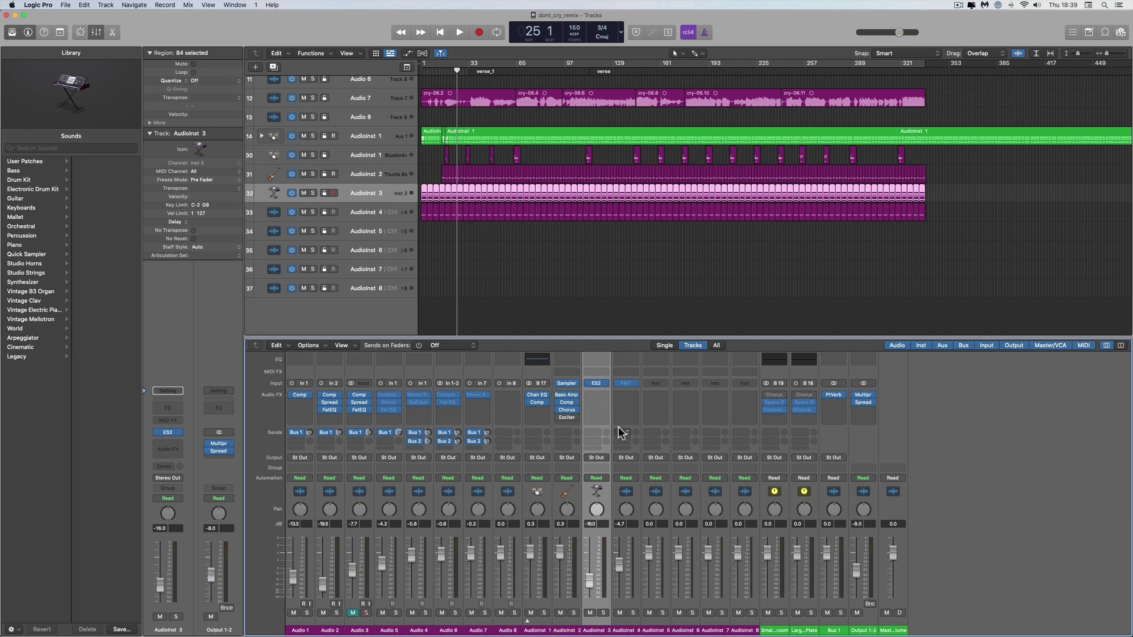
Load C Hubertus Maass > 043 Strings > 024 strg WM PhillyStringsHM into AudioInst 3's ES2.
left_click(598, 385)
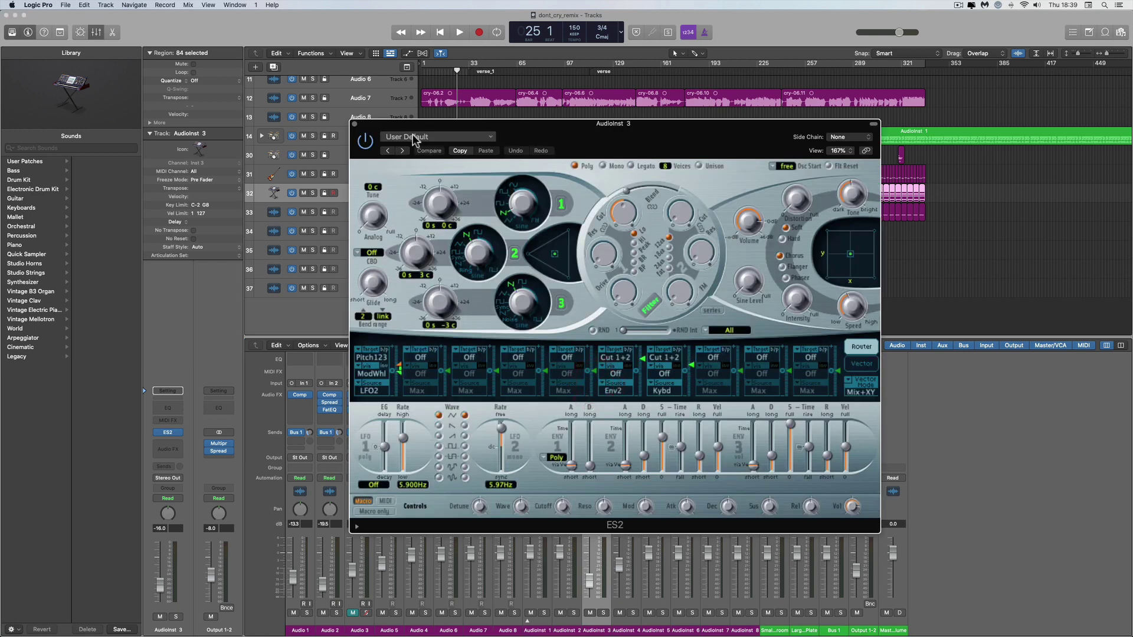
left_click(413, 140)
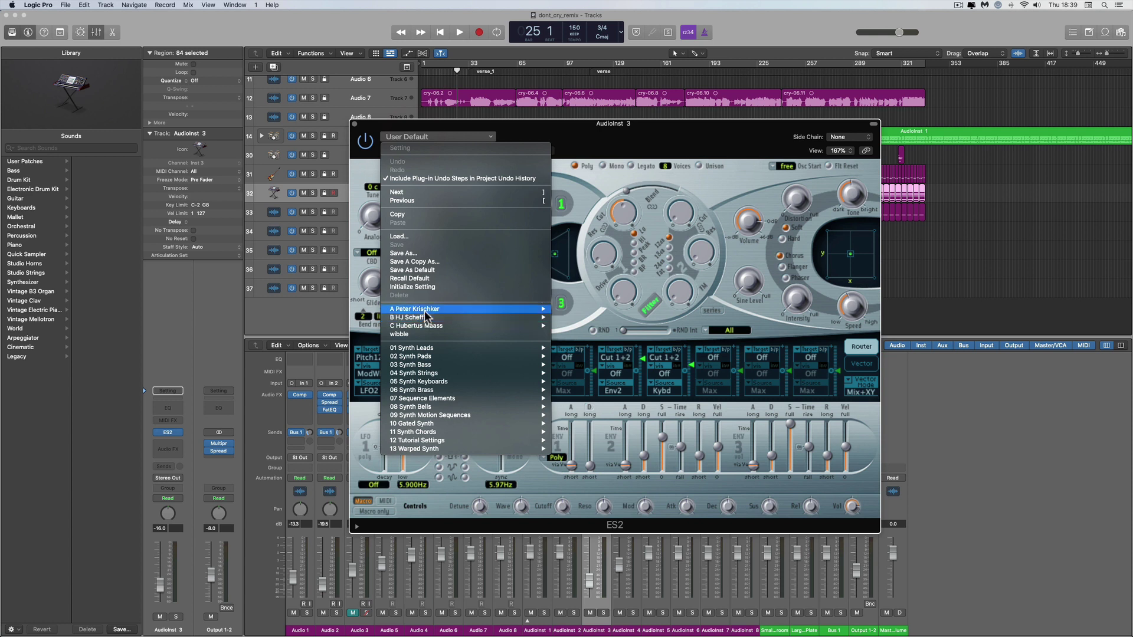
mouse_move(425, 310)
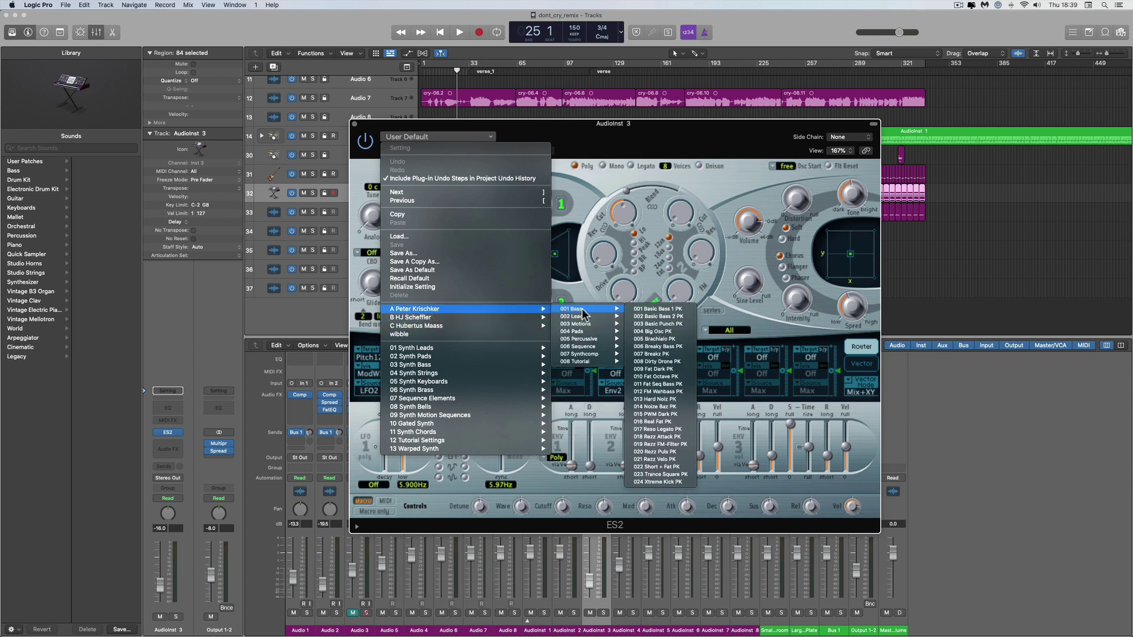
mouse_move(583, 326)
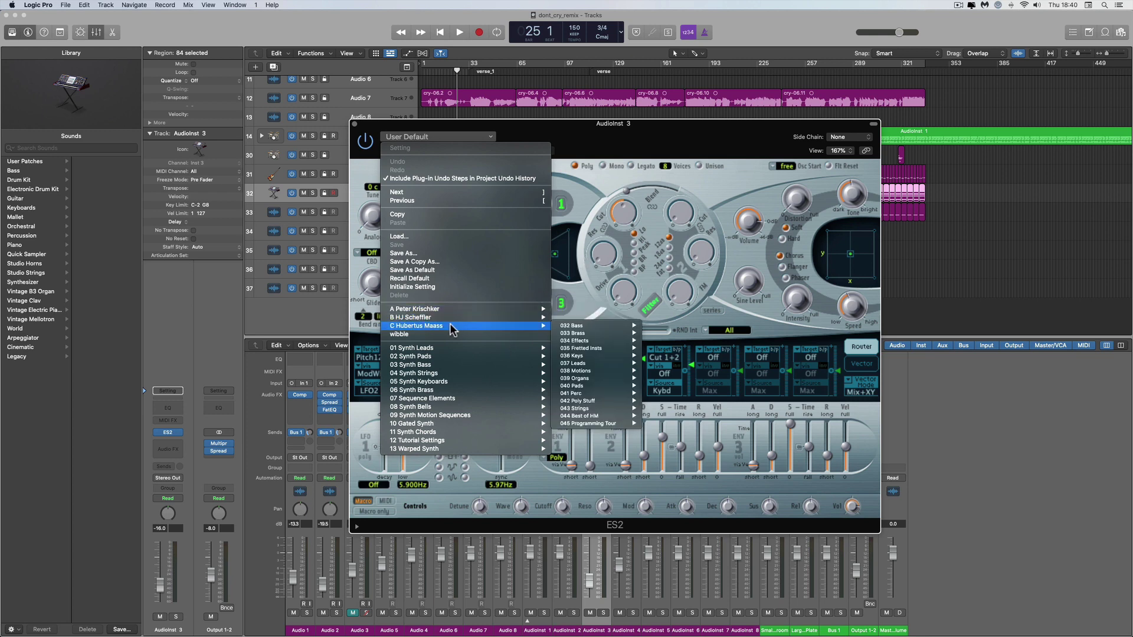
mouse_move(587, 407)
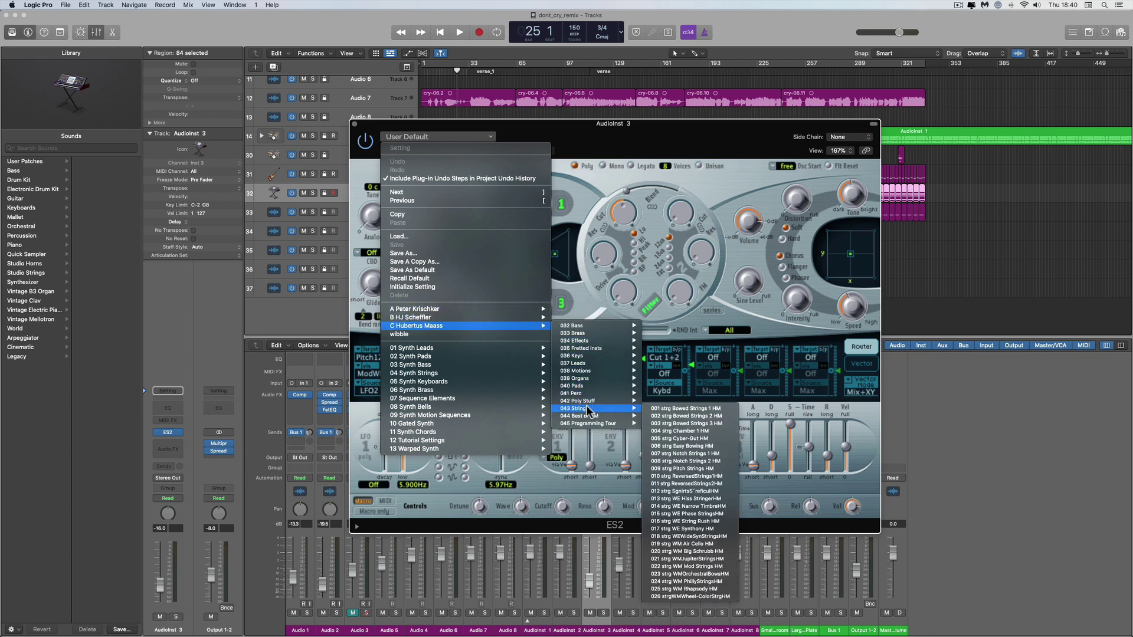
left_click(704, 582)
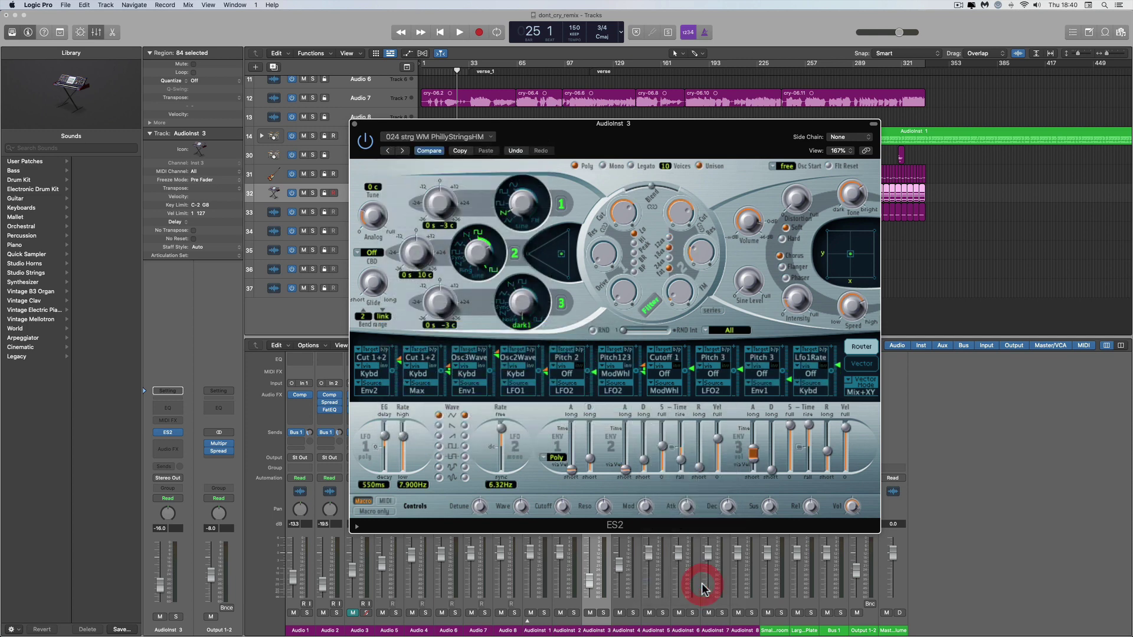
Solo AudioInst 3, start playback and raise its fader slightly.
left_click(603, 613)
key("space")
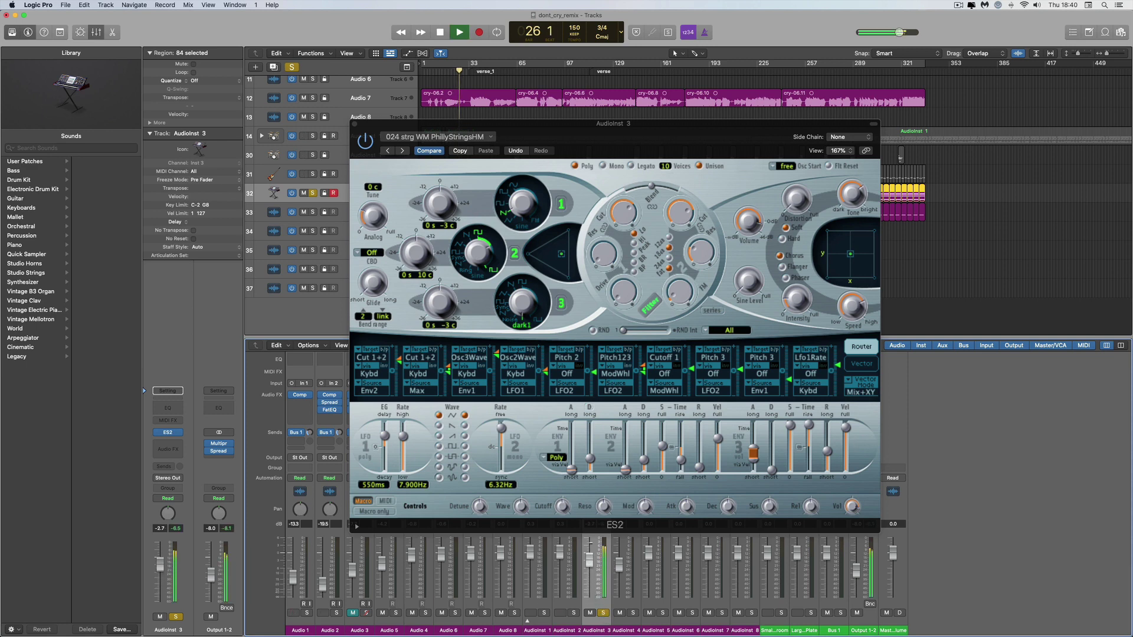
left_click_drag(589, 560, 592, 547)
left_click_drag(551, 131, 809, 89)
left_click_drag(898, 84, 333, 52)
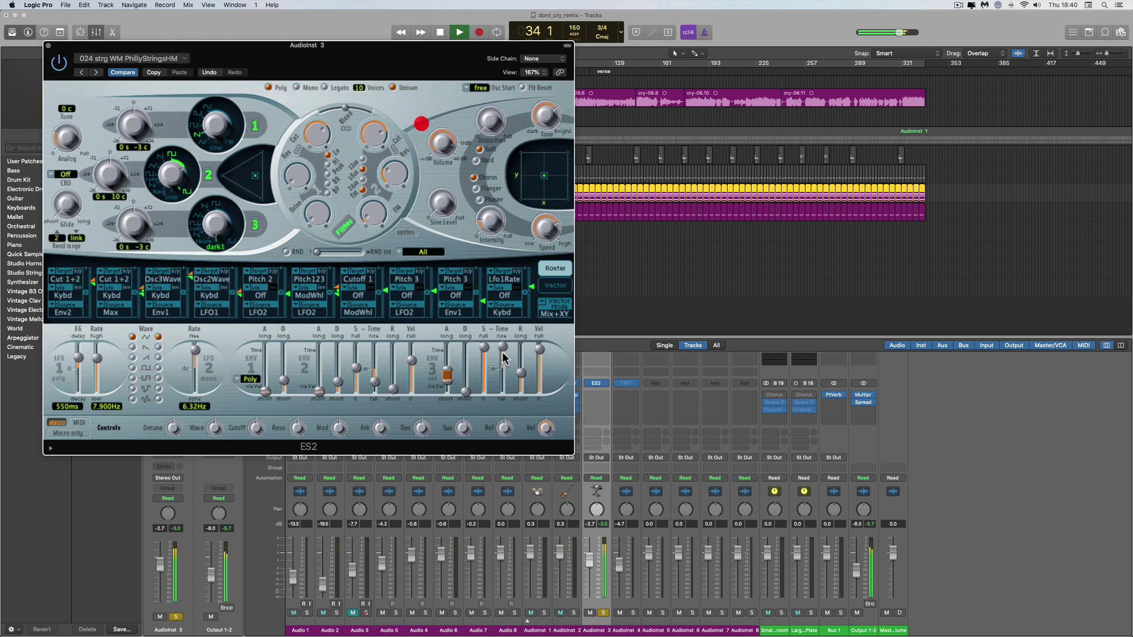
Send AudioInst 3 to Bus 18 at -10.7, then close the ES2 window and stop playback.
left_click(596, 435)
mouse_move(608, 446)
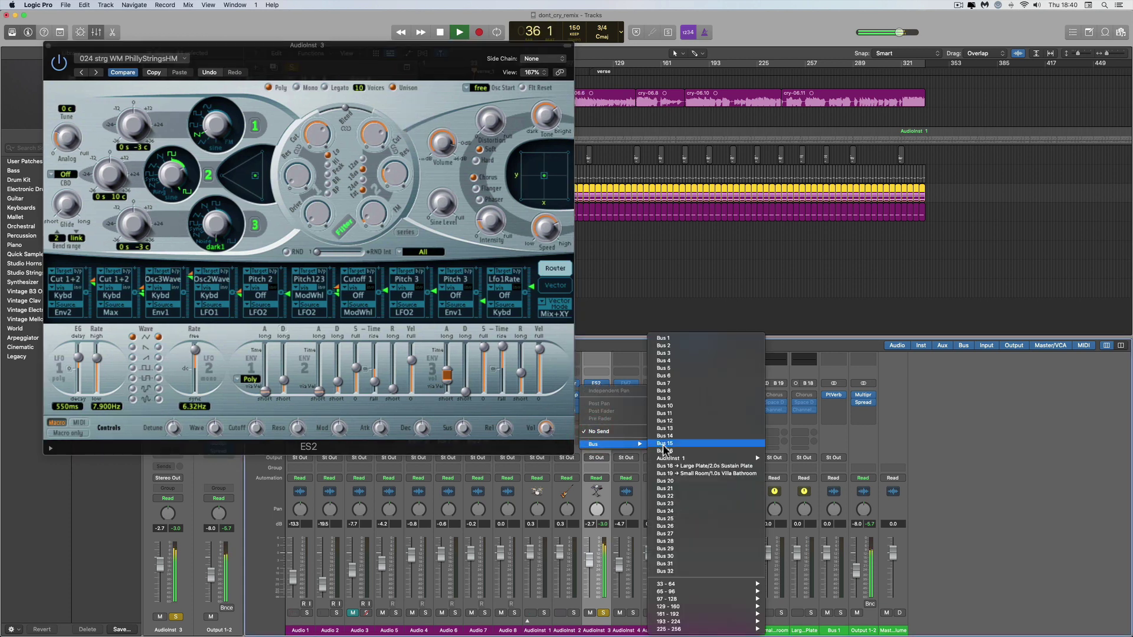
left_click(696, 466)
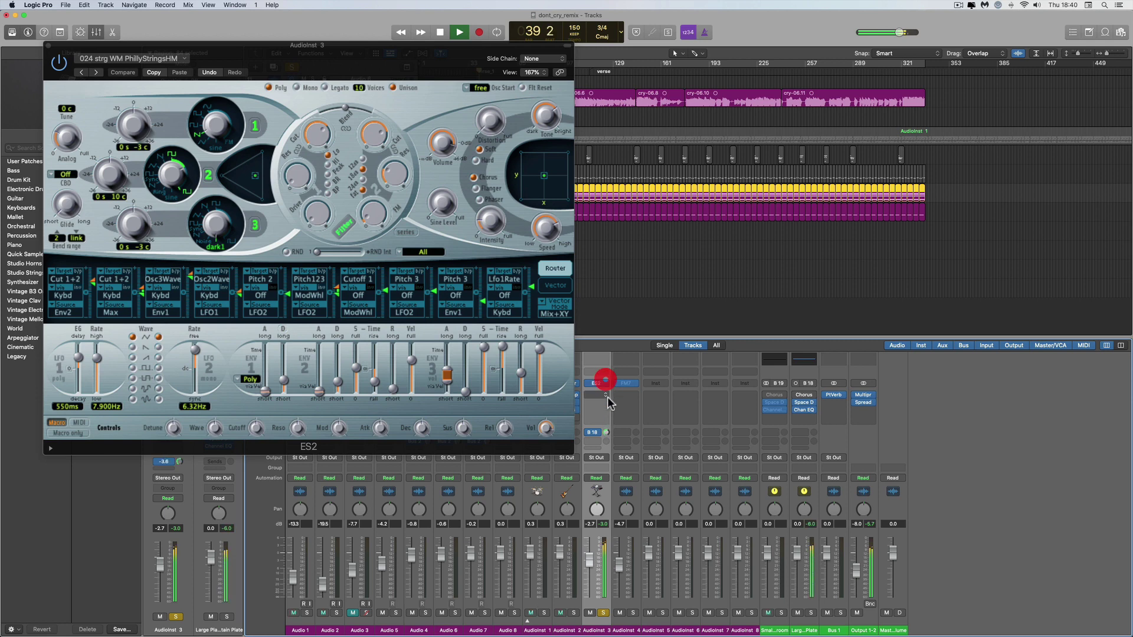
left_click_drag(605, 434, 603, 444)
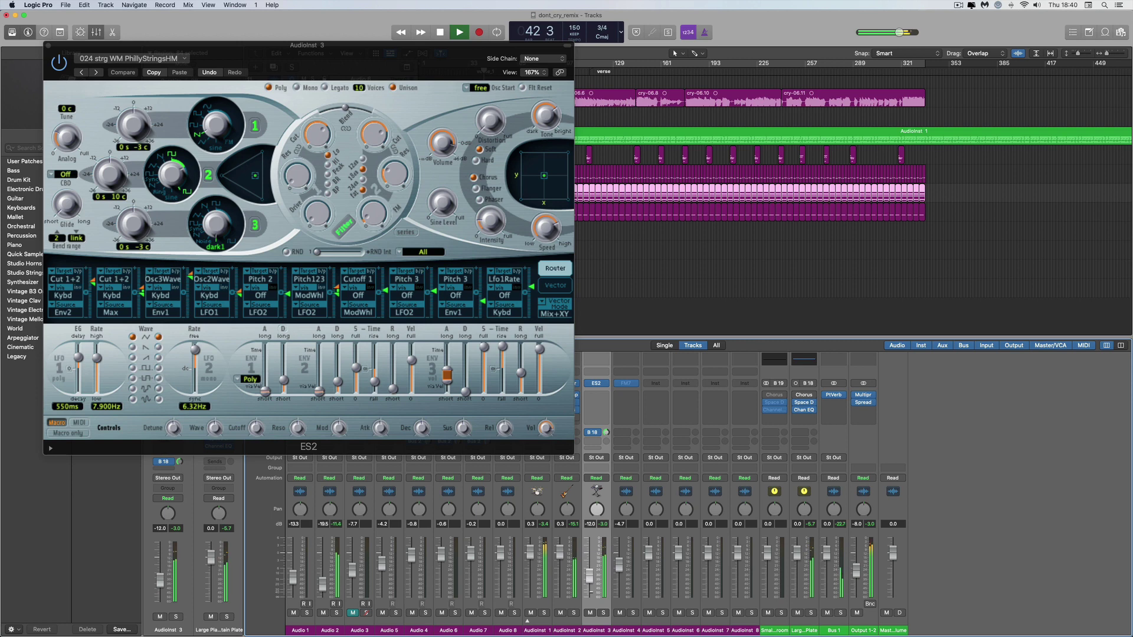
left_click_drag(606, 434, 608, 444)
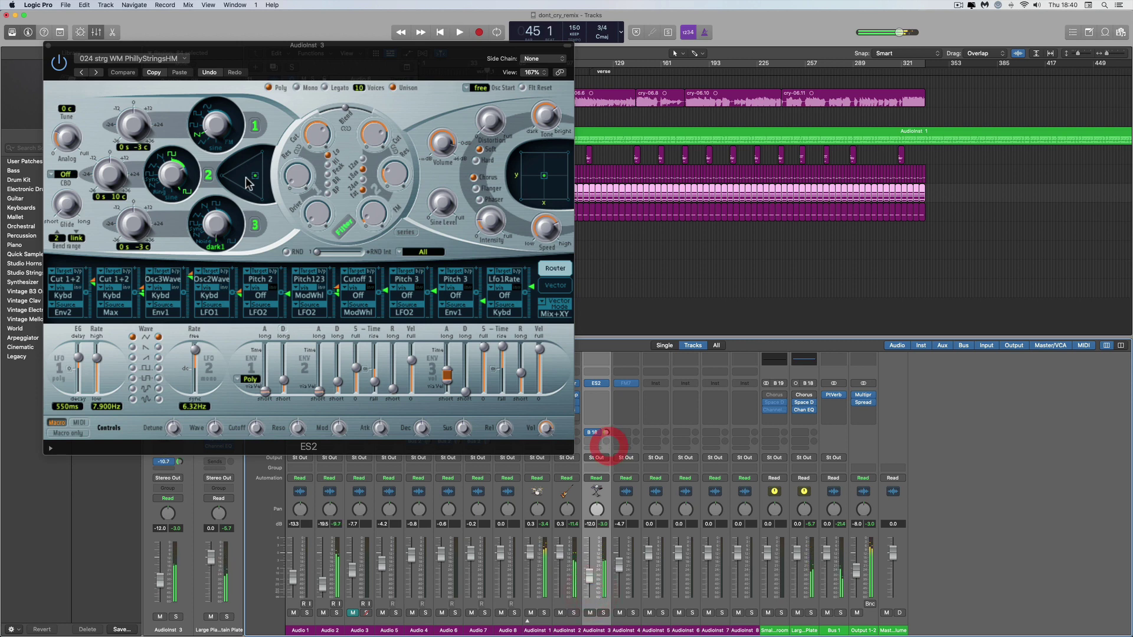
left_click(48, 46)
key("space")
left_click(336, 38)
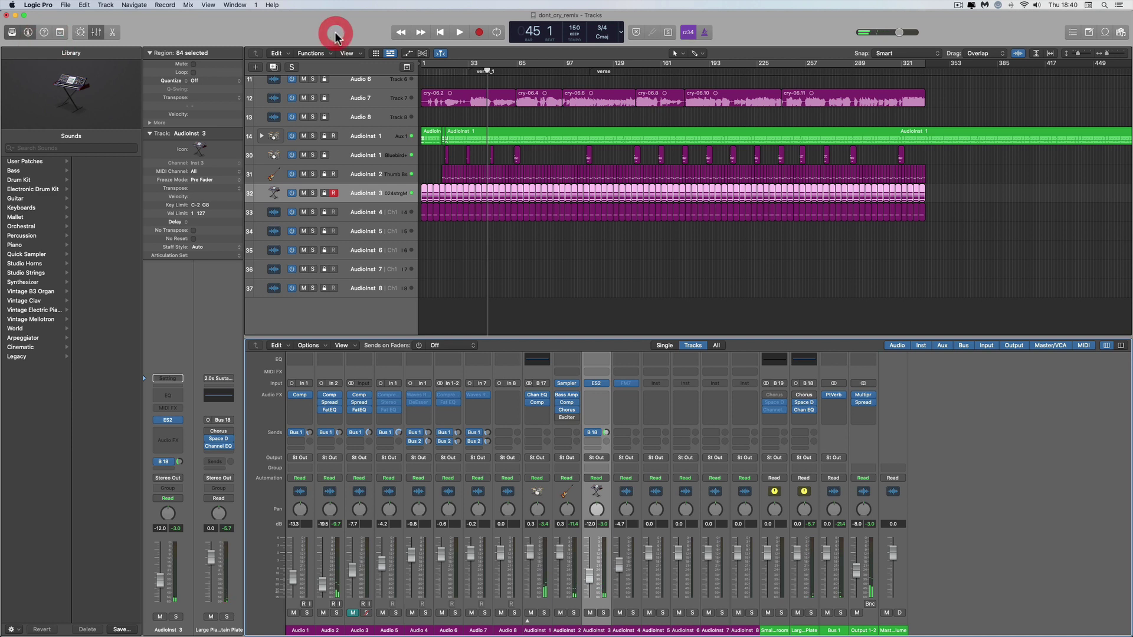